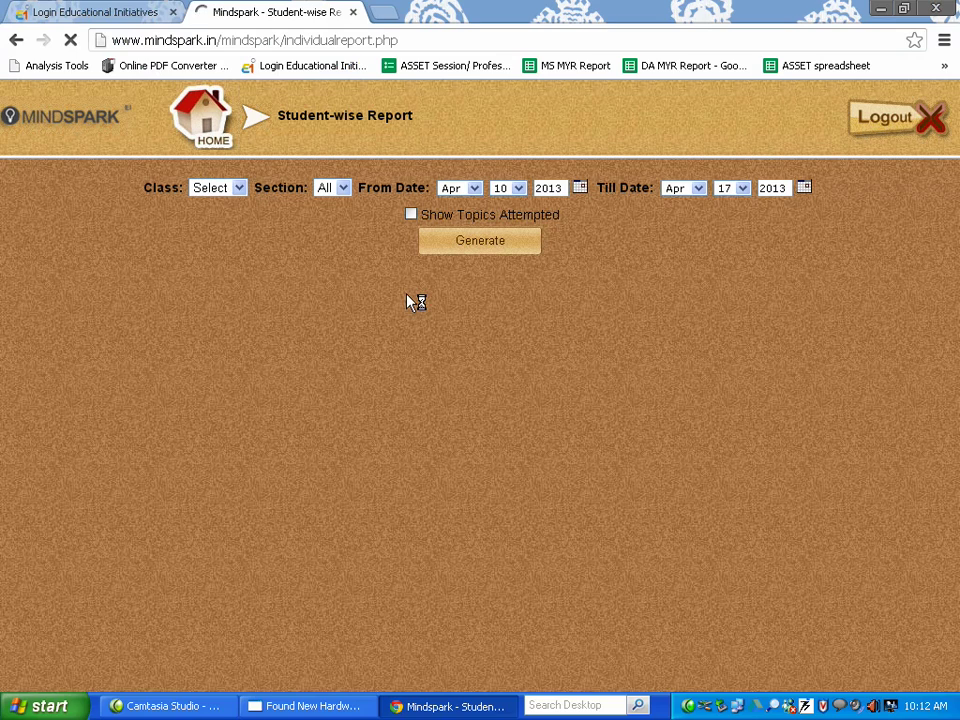
- Choose class 4 and the Explorers section for the student-wise report
click(240, 188)
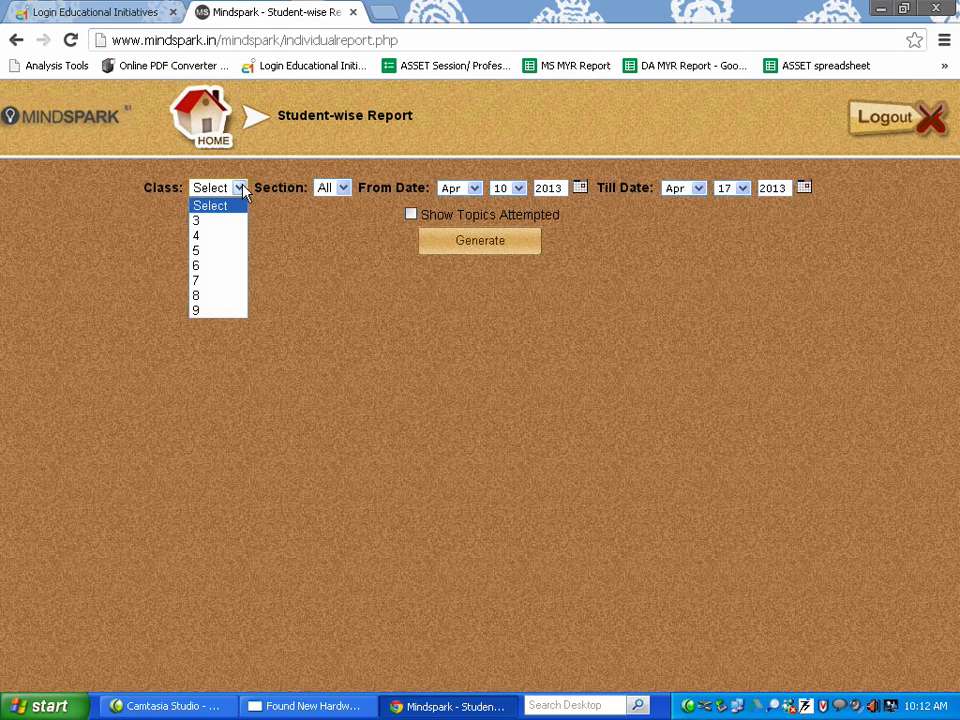
click(229, 236)
click(360, 188)
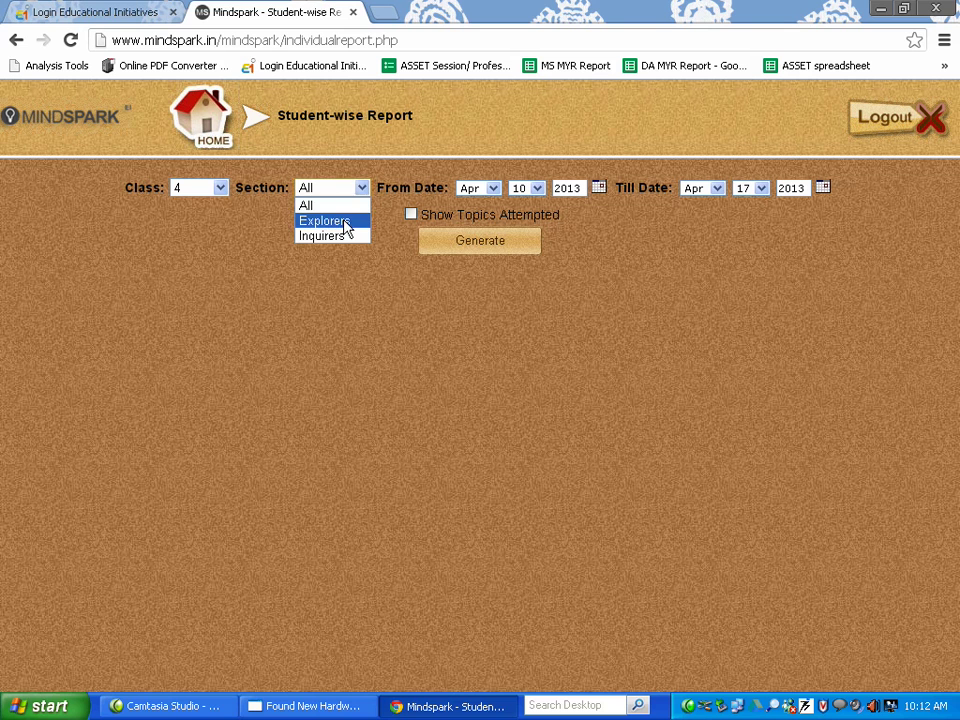
click(345, 222)
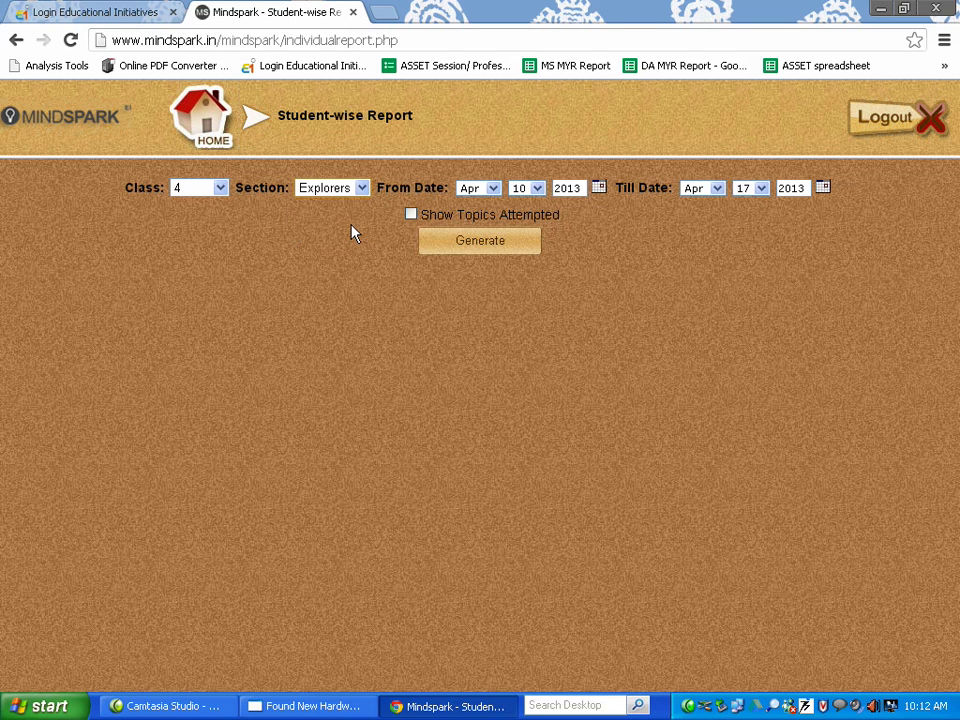
- Set dates 1 Jan to 20 Jan 2013, include topics attempted, and generate the report
click(494, 190)
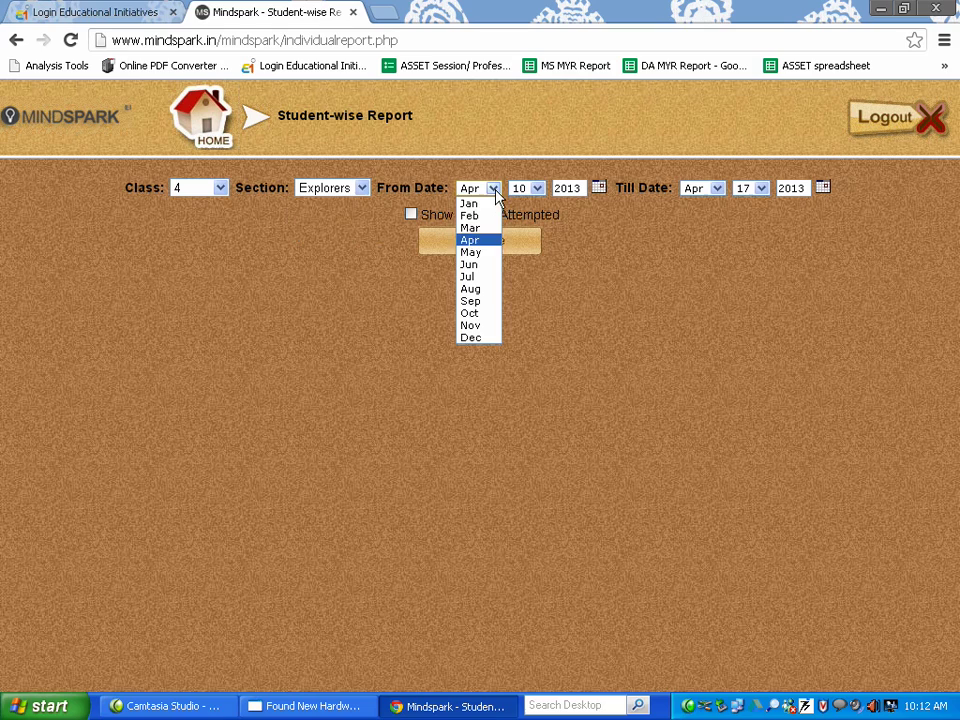
click(490, 204)
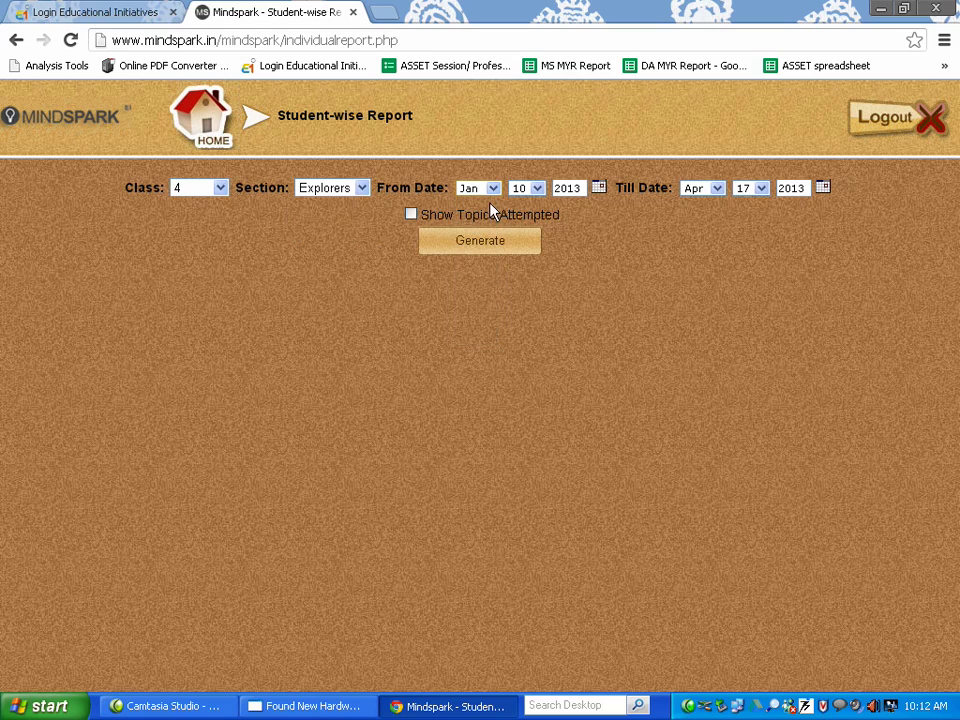
click(537, 188)
click(520, 198)
click(717, 188)
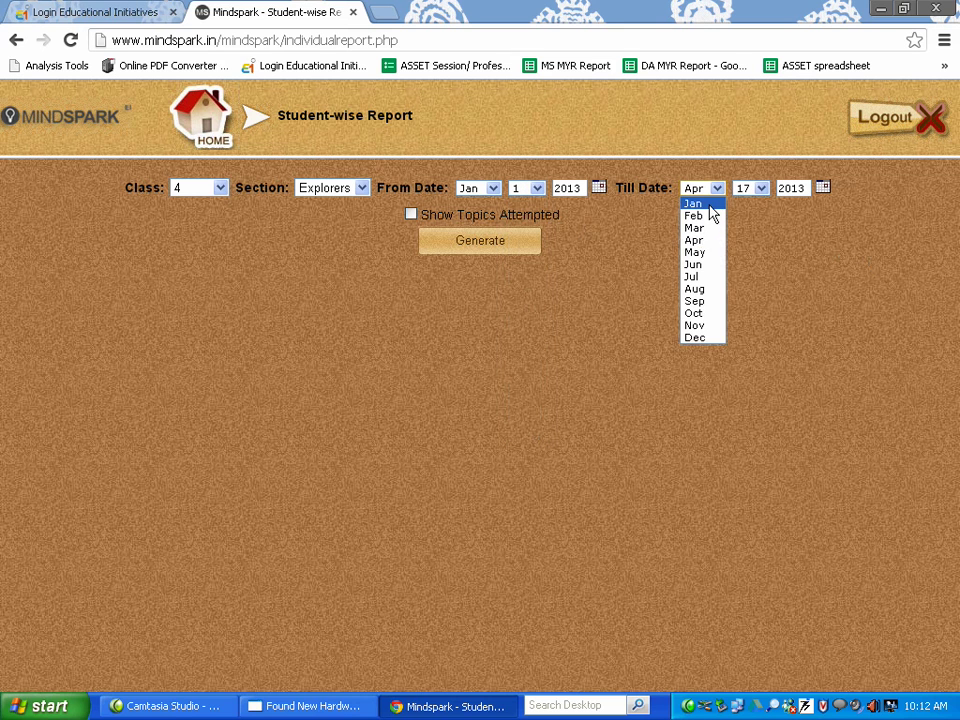
click(702, 204)
click(760, 189)
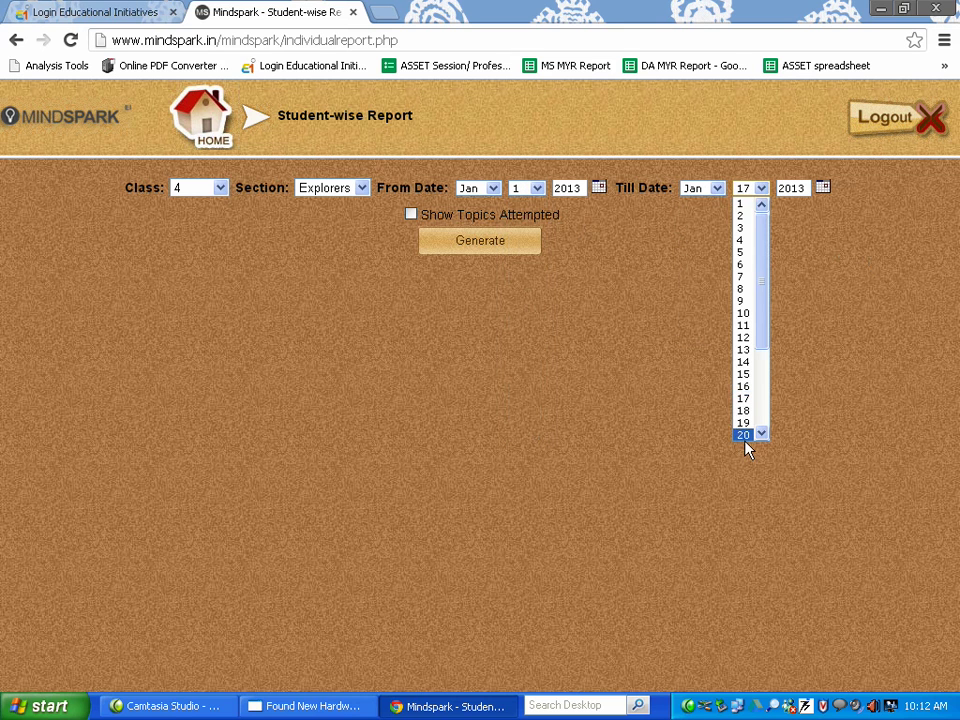
click(745, 433)
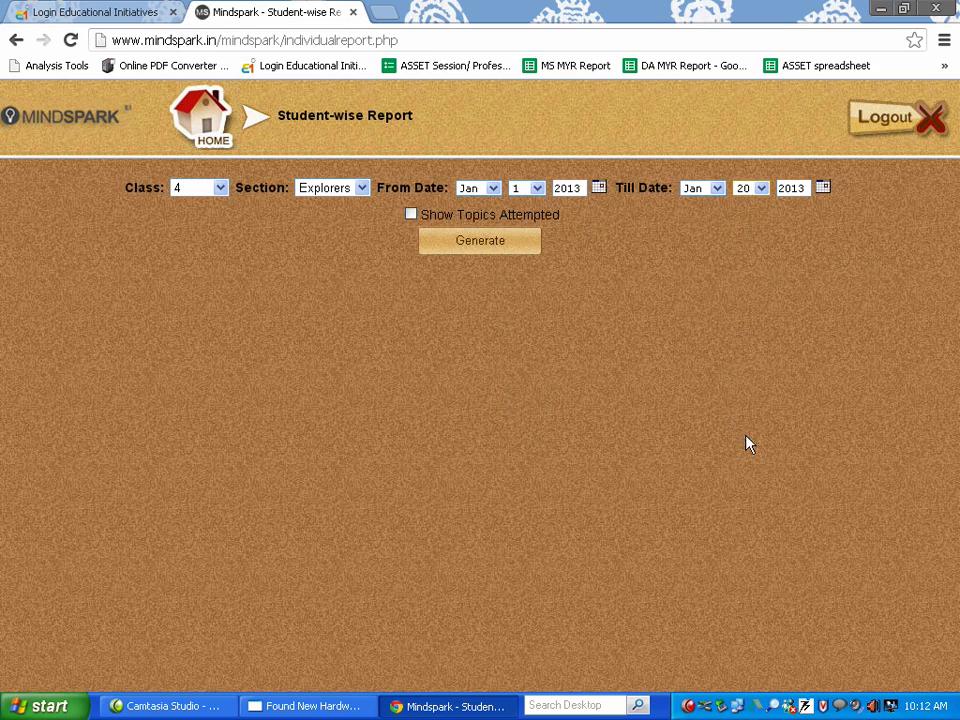
click(411, 216)
click(481, 250)
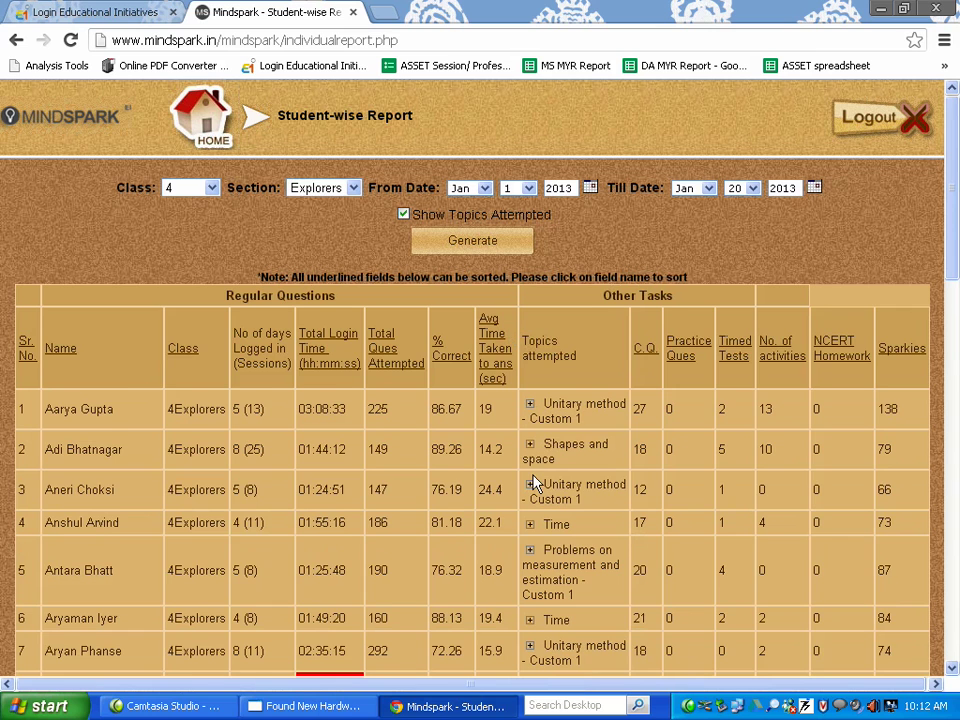
- Scroll down the generated report to review each Class 4 Explorers student's row
scroll(531, 482, down, 1)
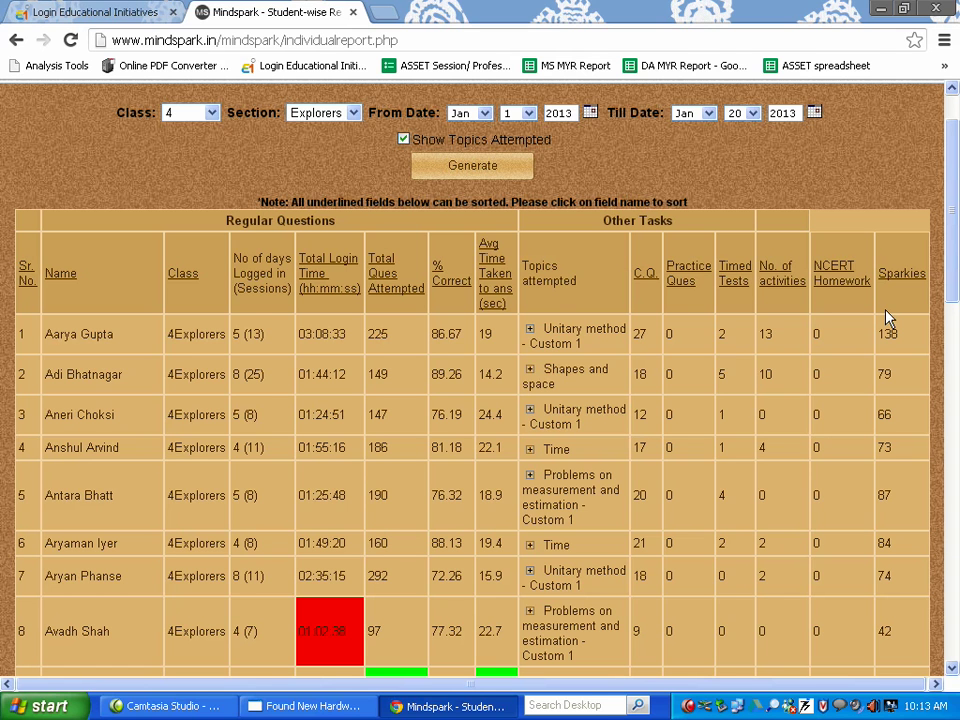
- Expand the first student's topics attempted to reveal all five topics, including Angles and Symmetry
click(530, 331)
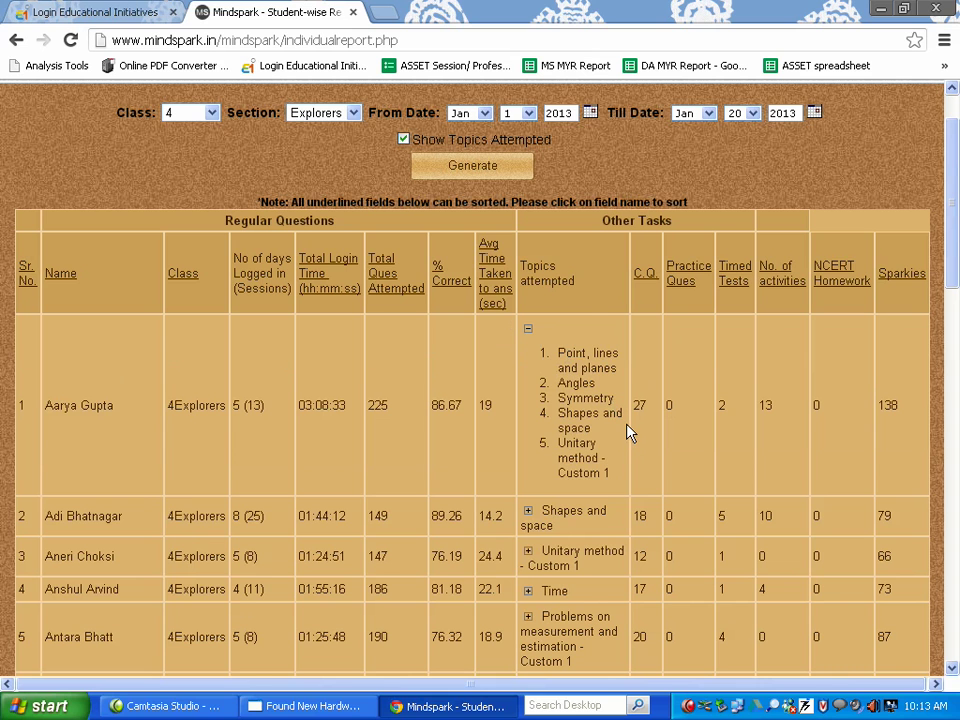
scroll(626, 432, down, 1)
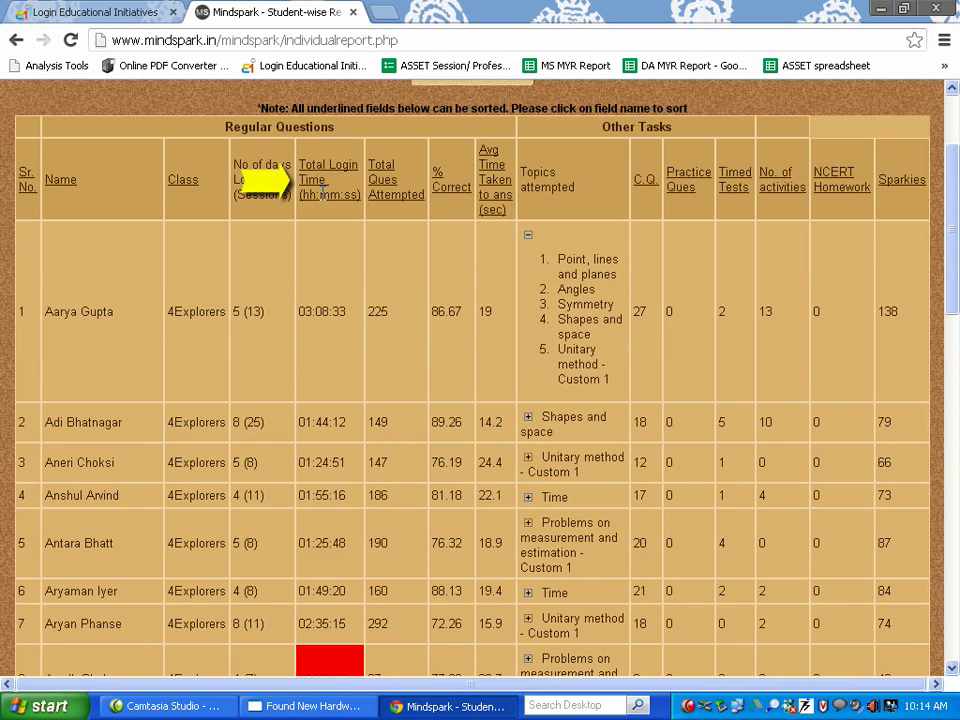
- Sort the table by Total Login Time, then by Total Ques Attempted, and review it
click(322, 193)
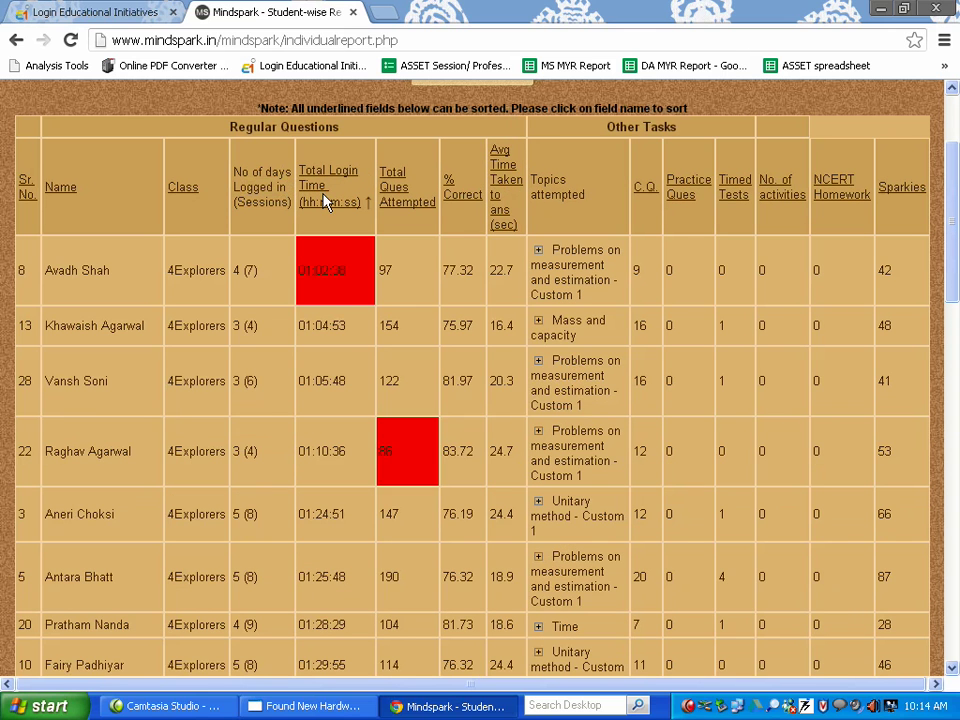
click(405, 194)
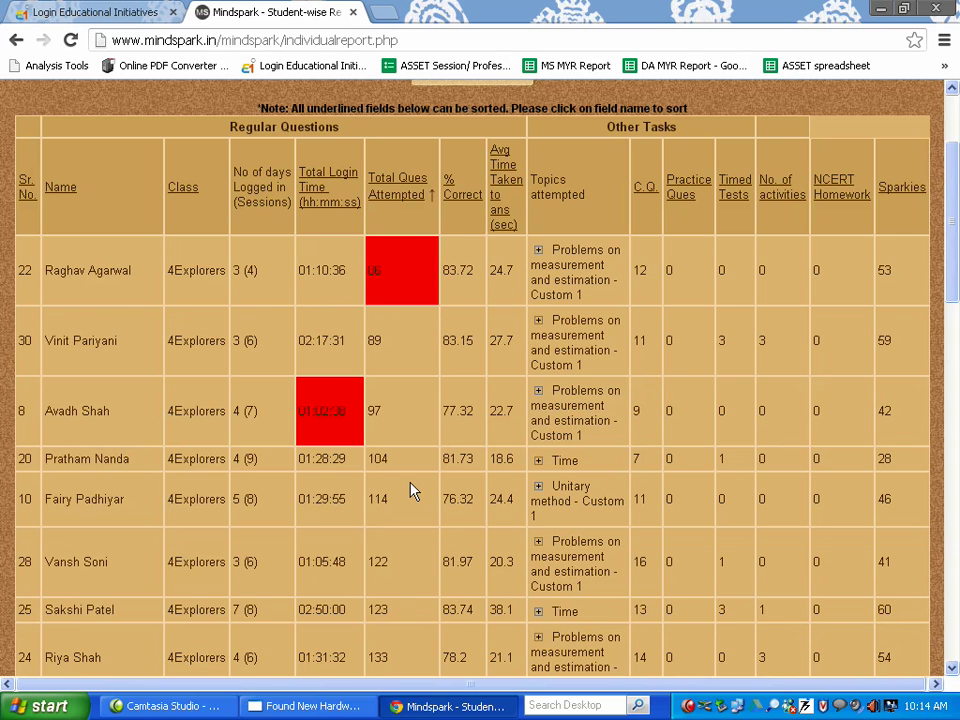
scroll(410, 490, down, 11)
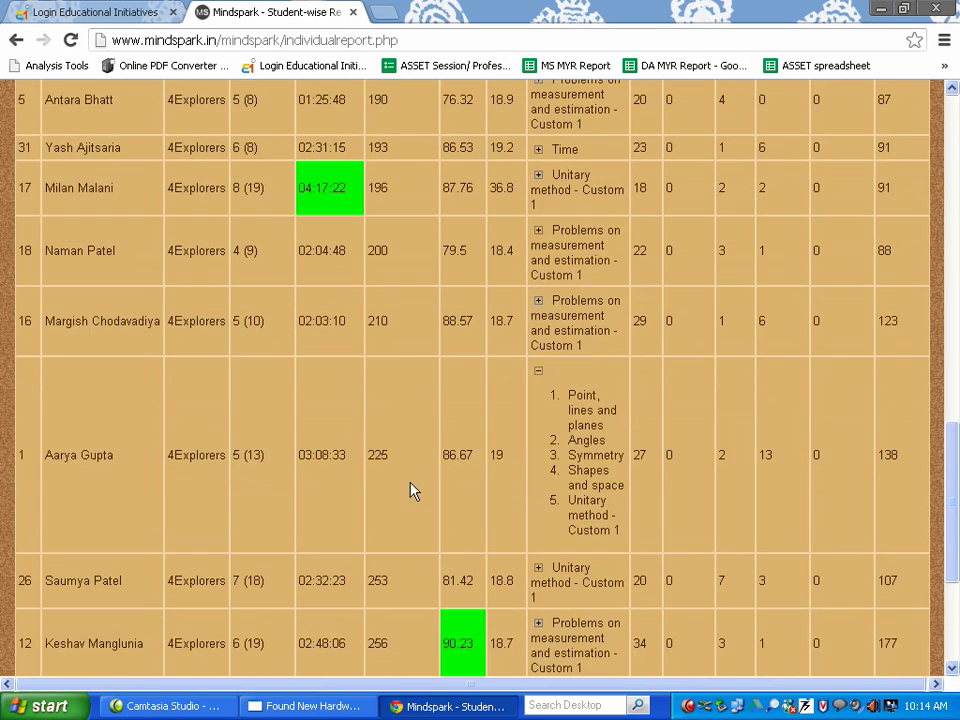
scroll(410, 490, down, 3)
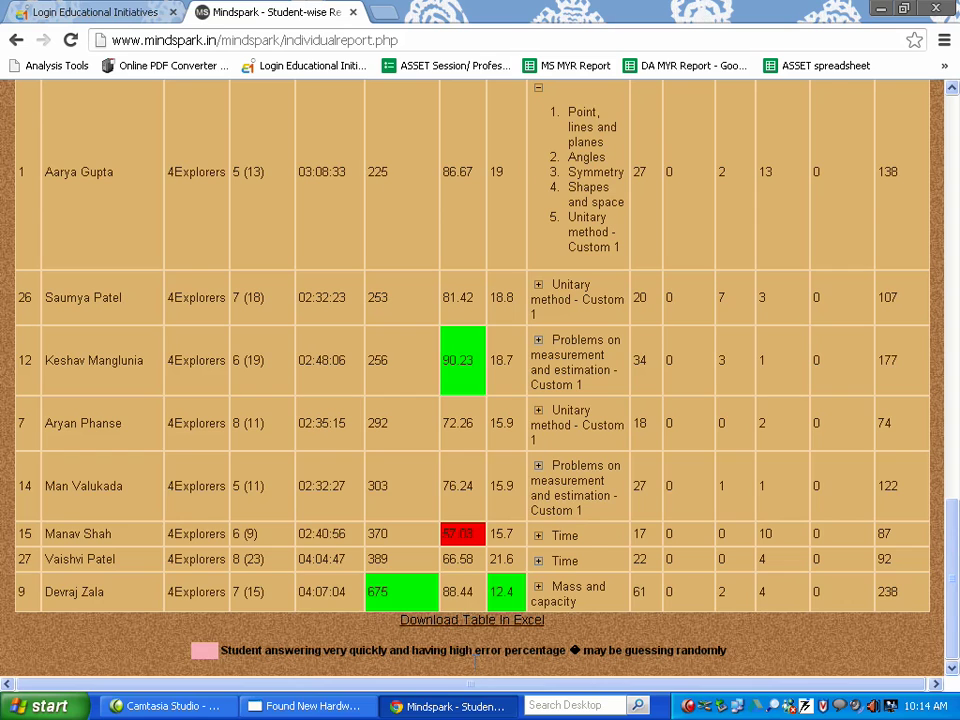
scroll(423, 455, up, 20)
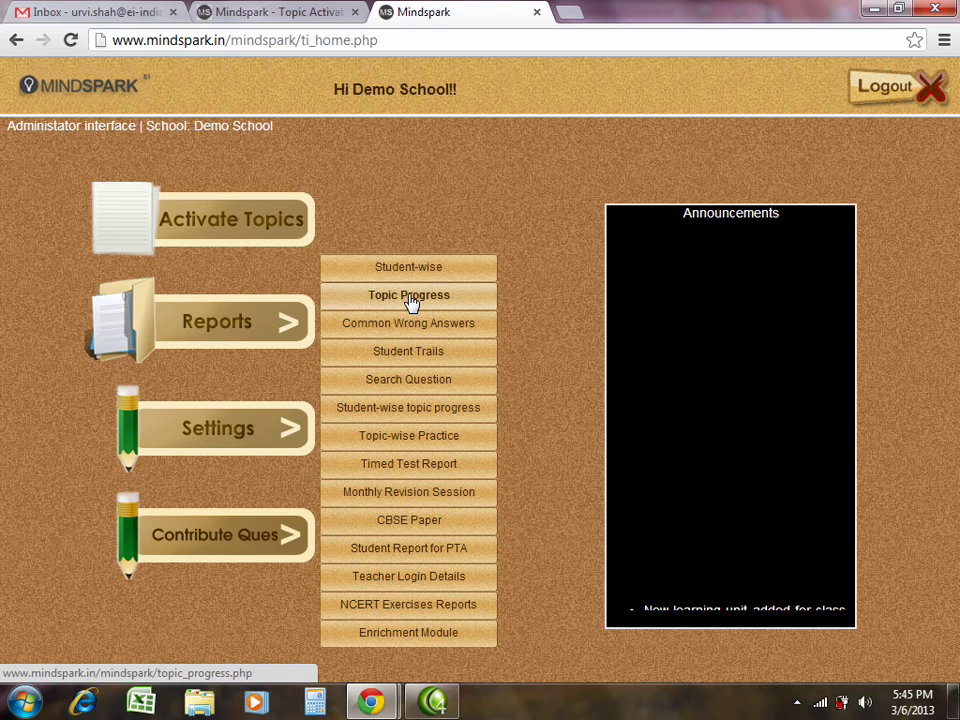
- Generate the Topic Progress report for class 5 on 'Angles - Custom 1'
click(410, 299)
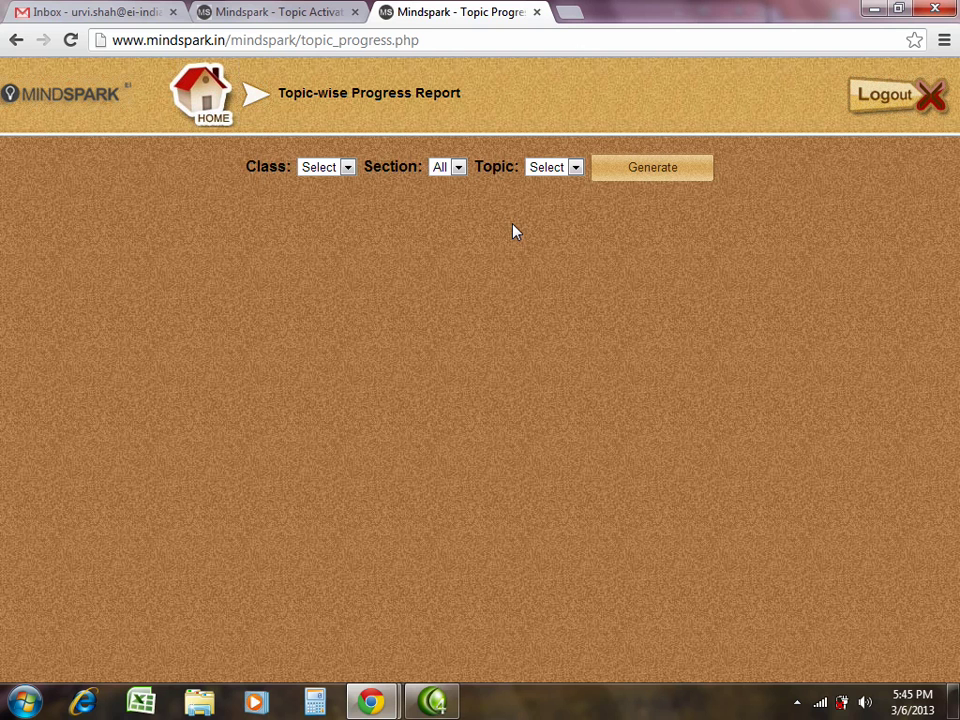
click(347, 168)
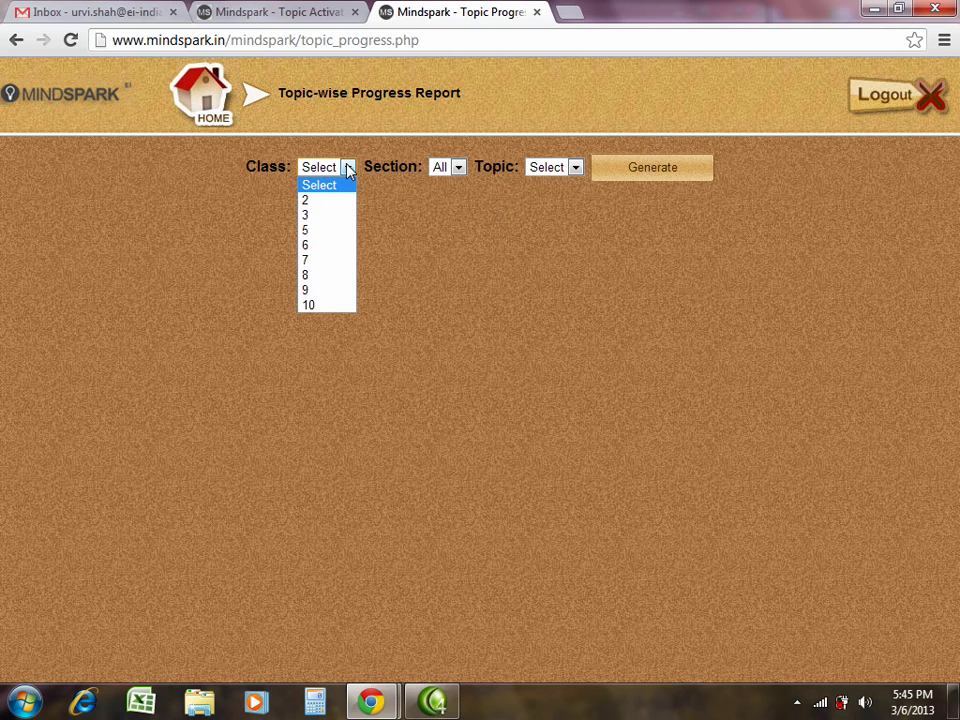
click(336, 237)
click(405, 172)
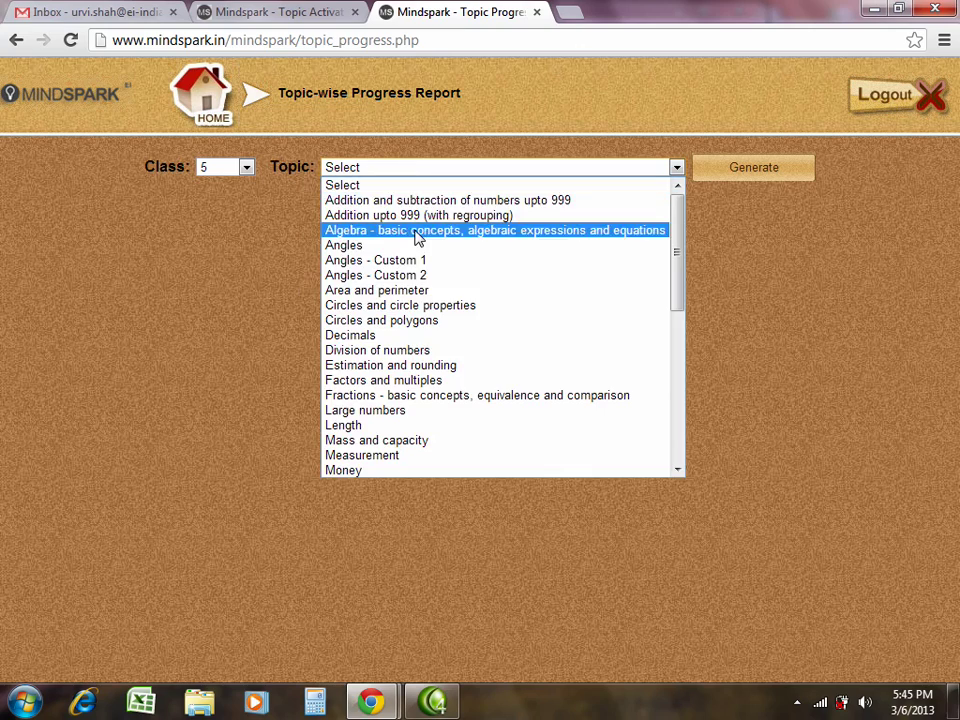
click(421, 262)
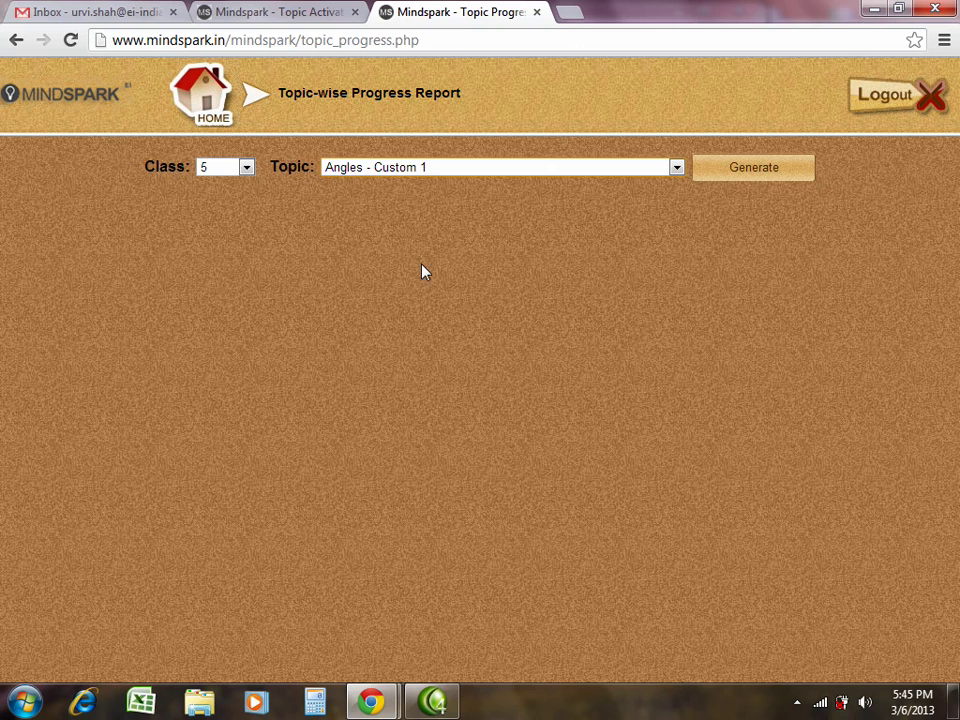
click(745, 175)
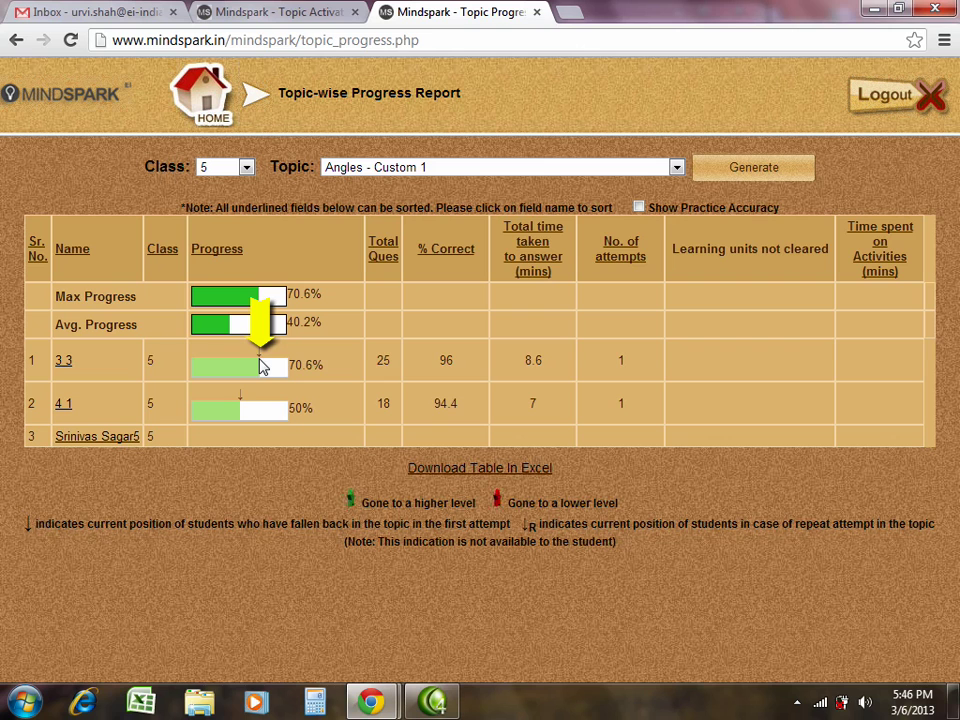
mouse_move(261, 358)
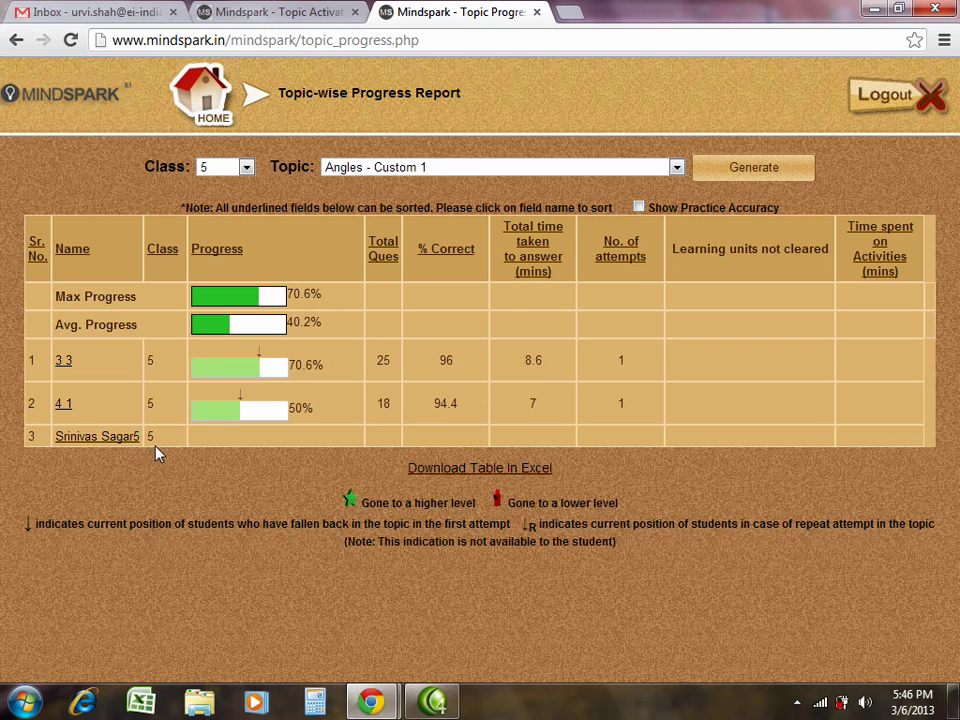
- Show the third student's Angles trail, filtered to only wrongly answered questions
click(99, 438)
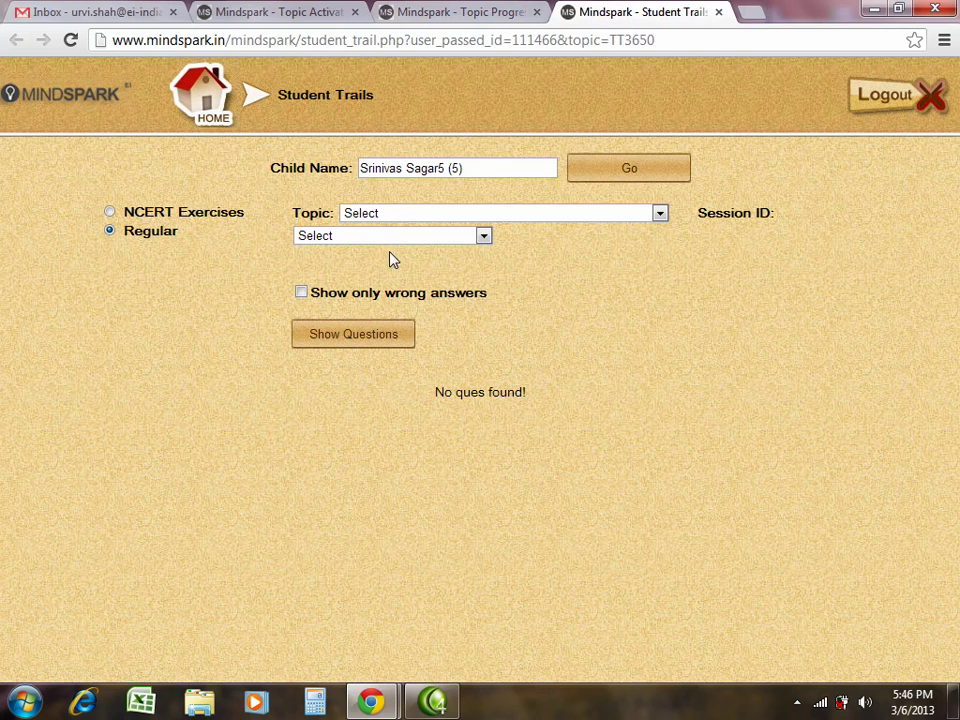
click(425, 218)
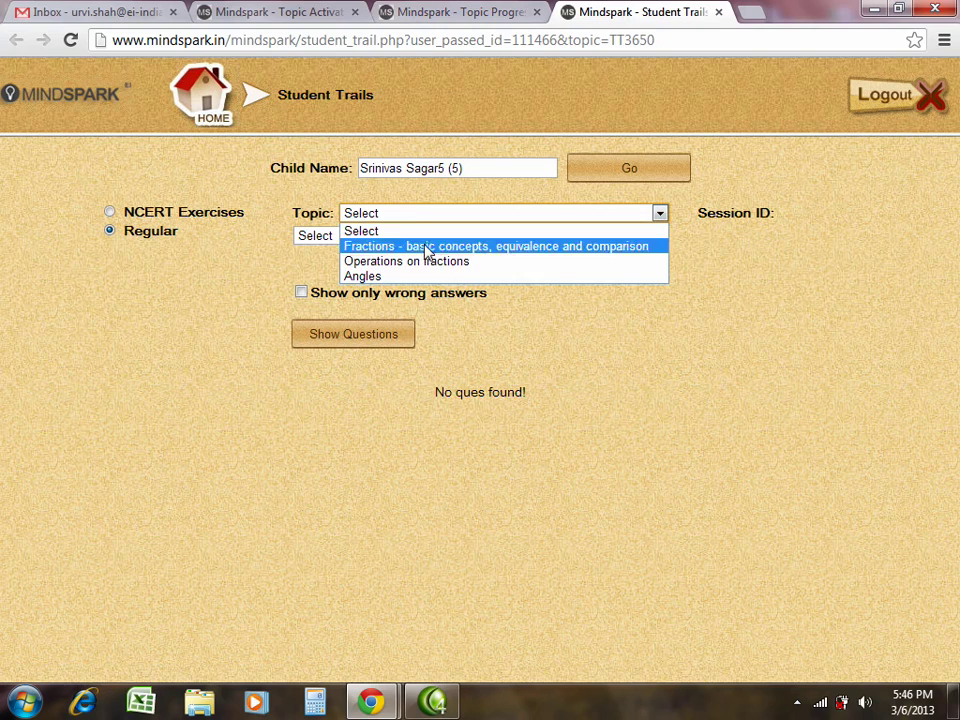
click(424, 278)
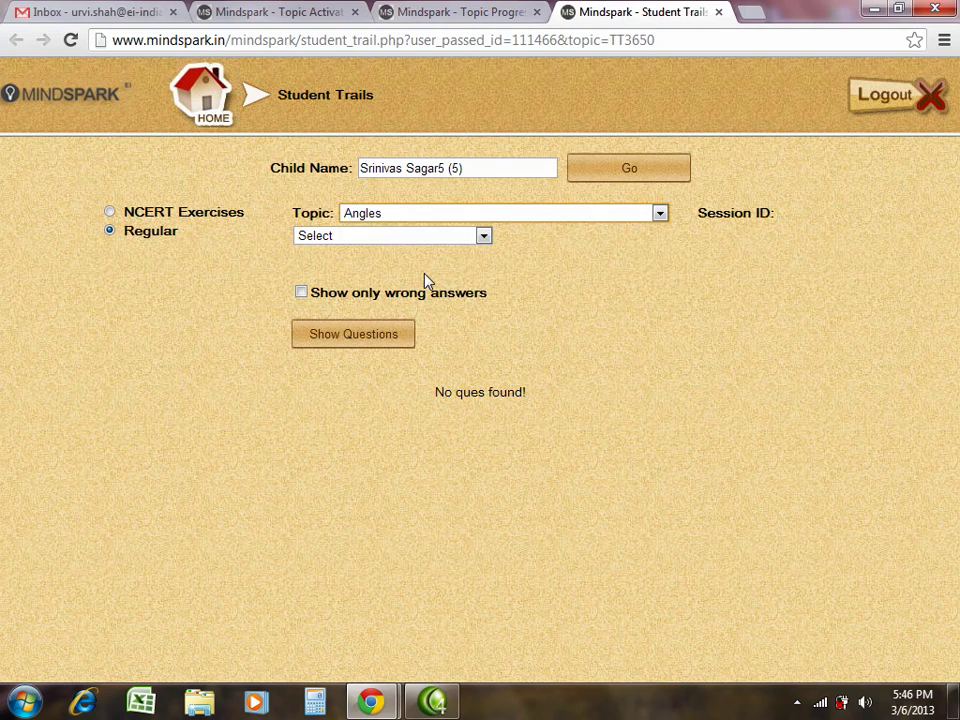
click(367, 342)
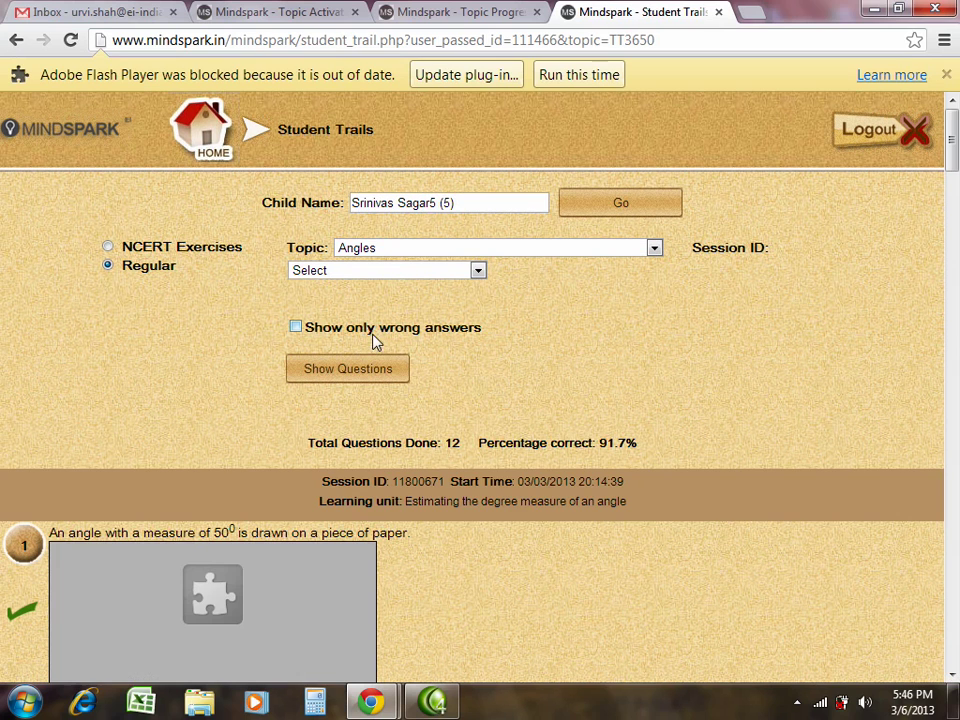
click(953, 676)
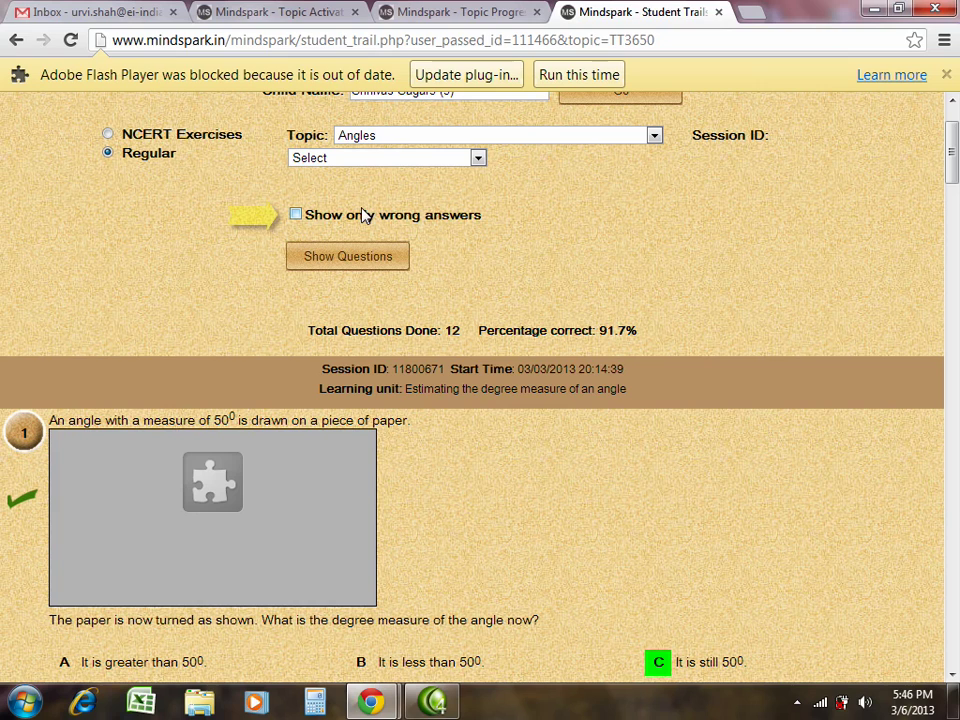
click(297, 217)
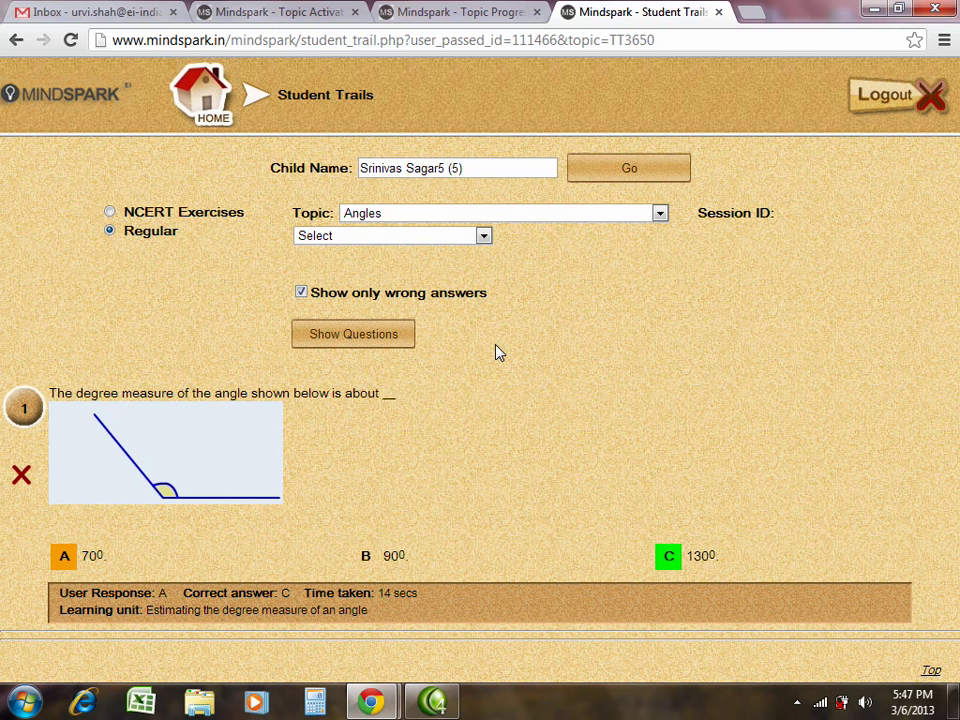
- Go from the home page to the Common Wrong Answers report
click(214, 93)
mouse_move(292, 322)
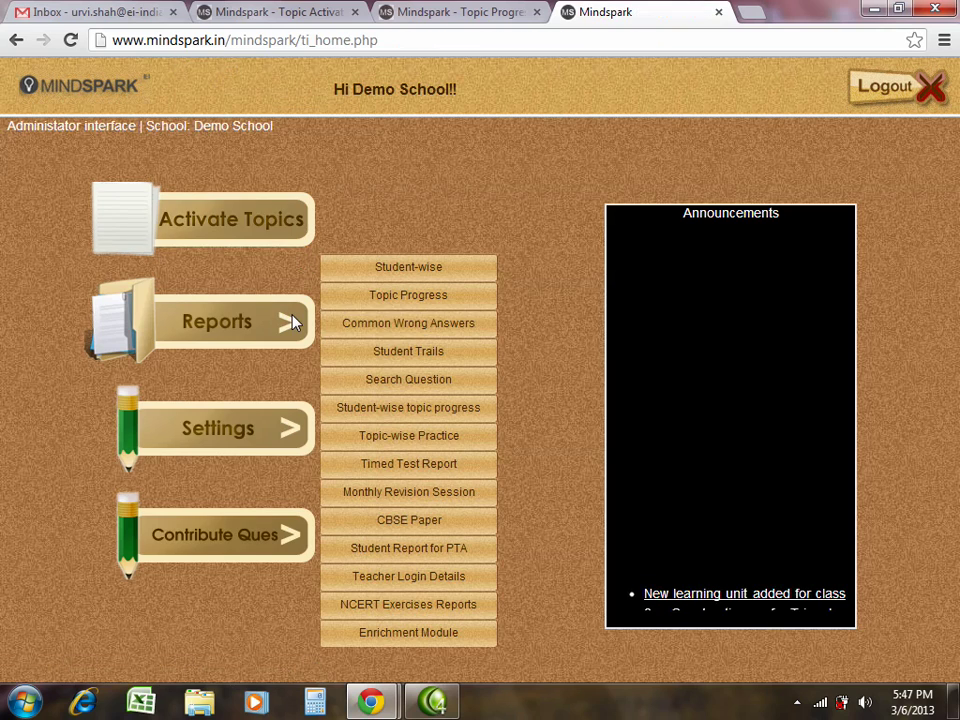
click(404, 333)
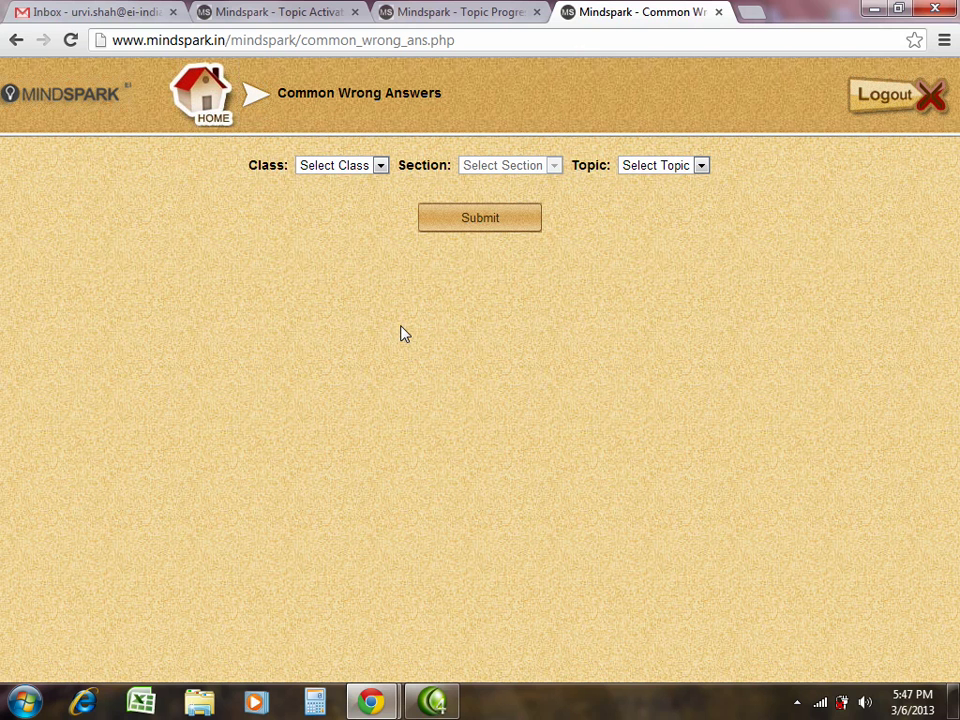
- Load common wrong answers for class 3, topic 'Introduction to fractions - Custom 1'
click(377, 172)
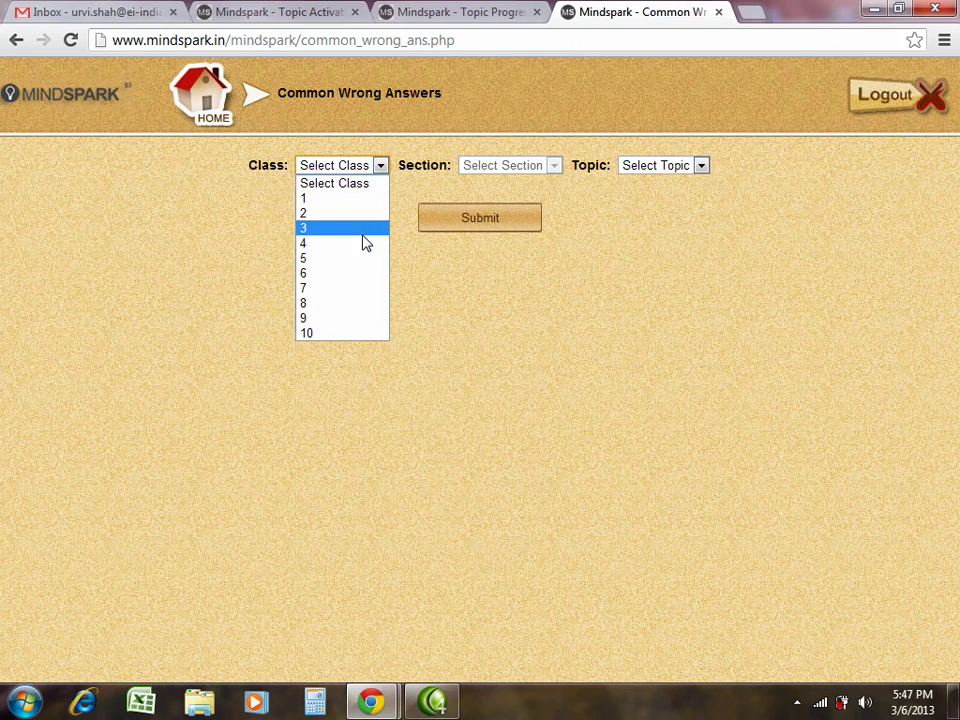
click(366, 229)
click(536, 166)
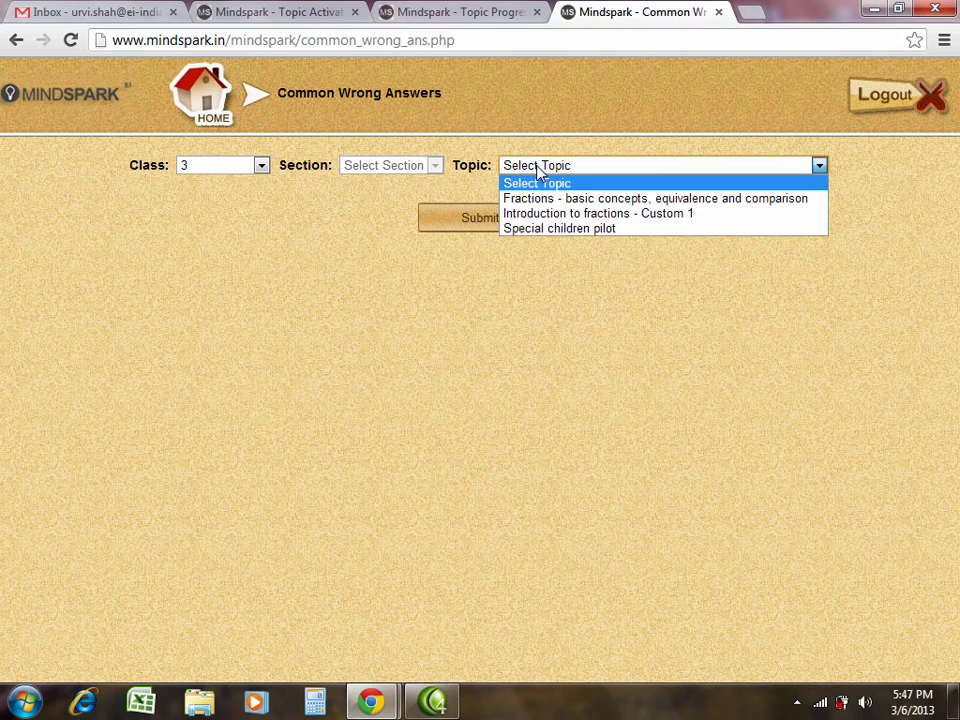
click(544, 218)
click(490, 229)
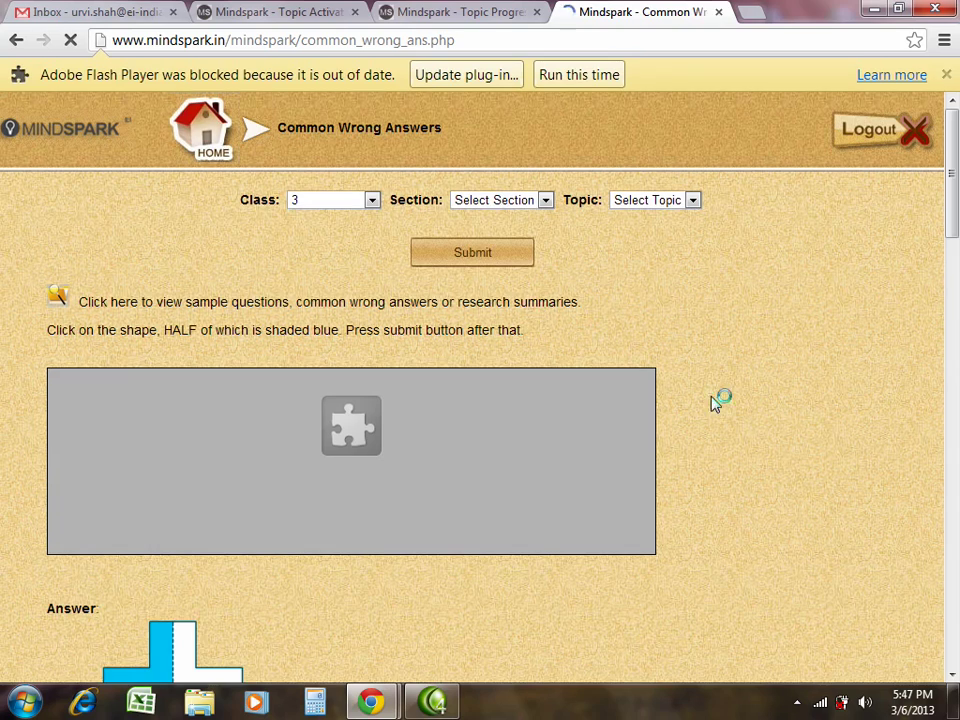
- View the next half-shaded shape example, then review the remaining questions in the report
click(953, 675)
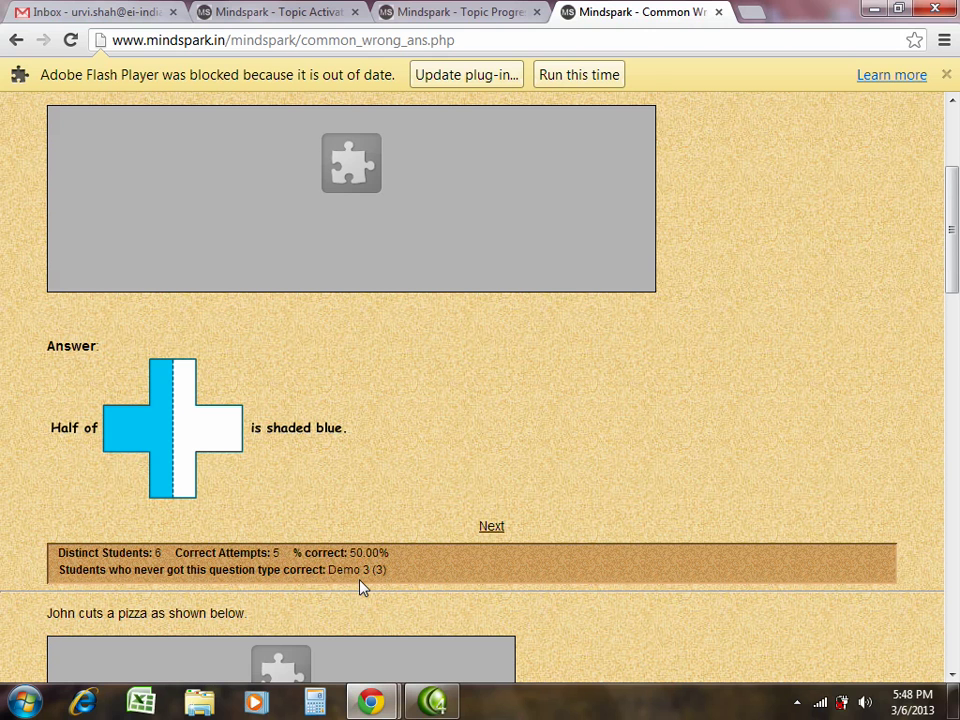
click(491, 528)
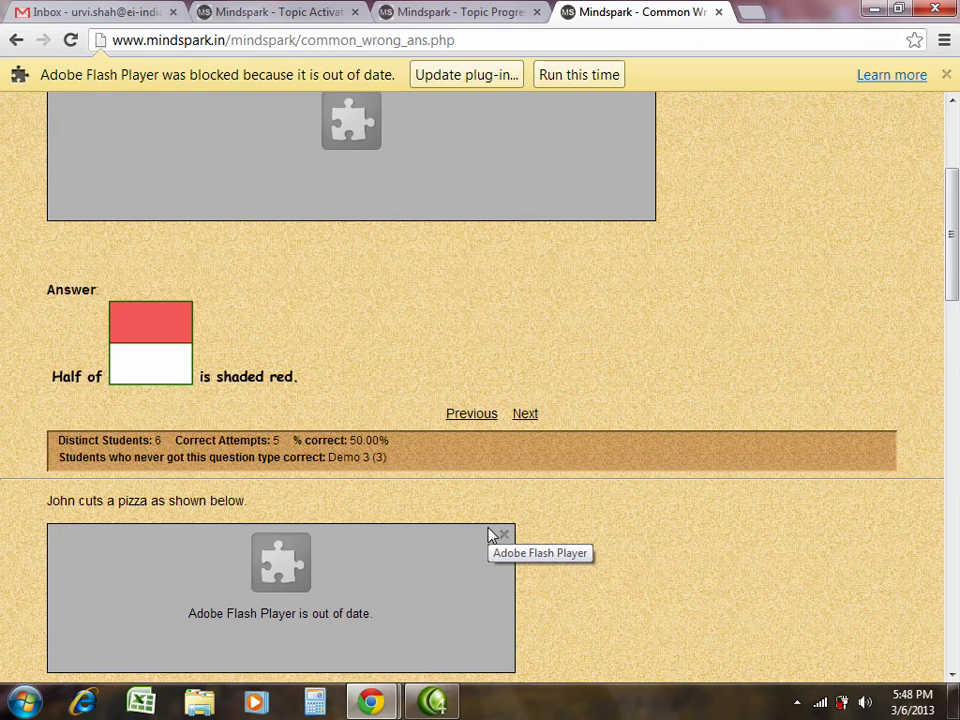
scroll(800, 310, up, 3)
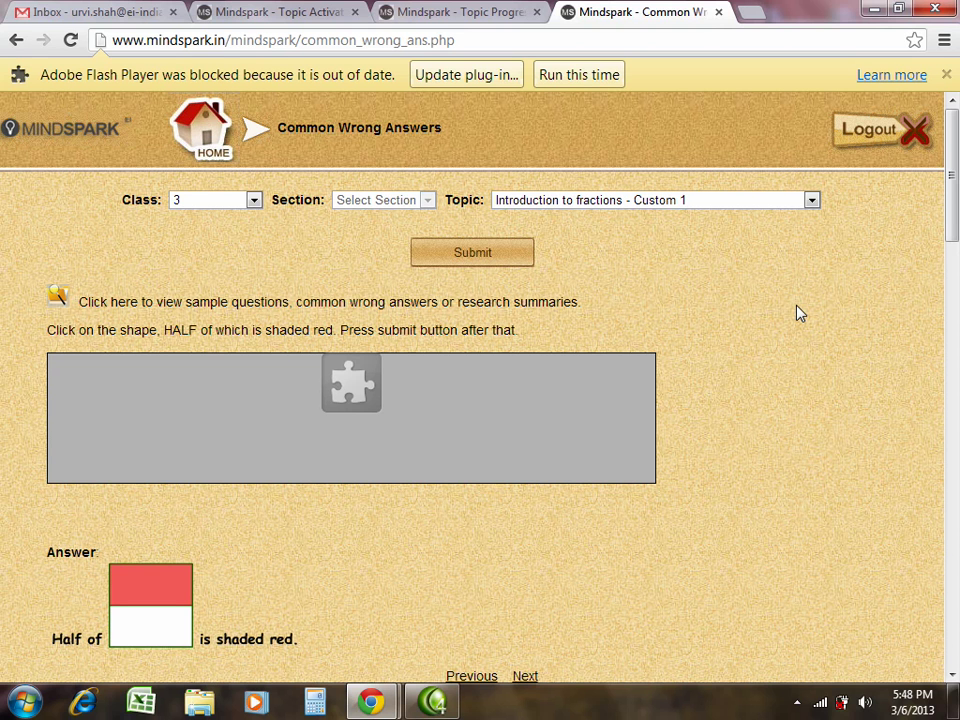
click(953, 636)
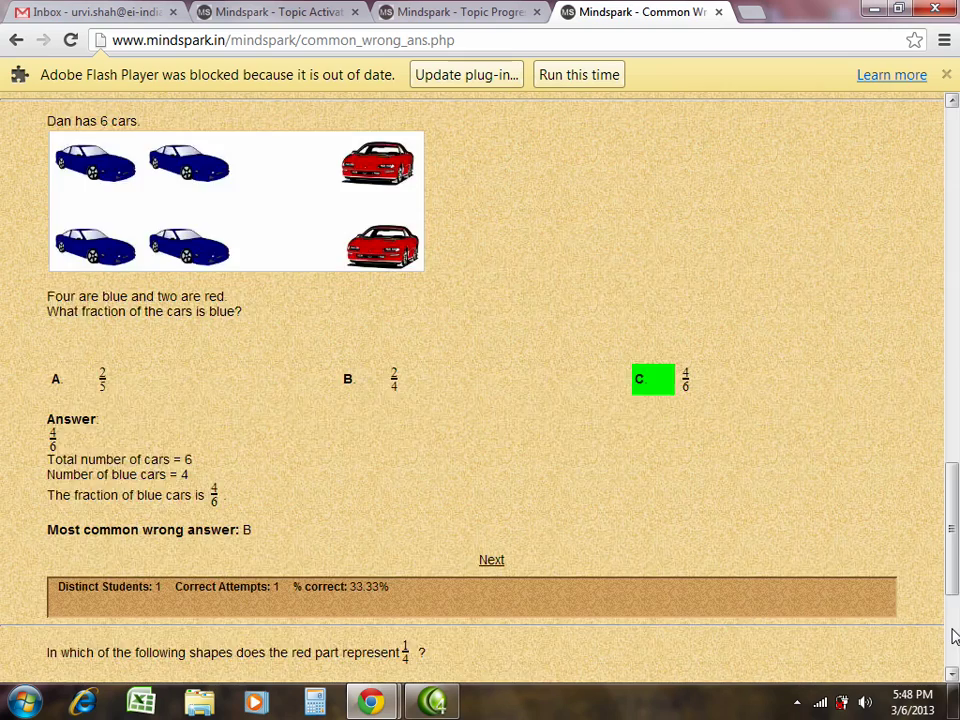